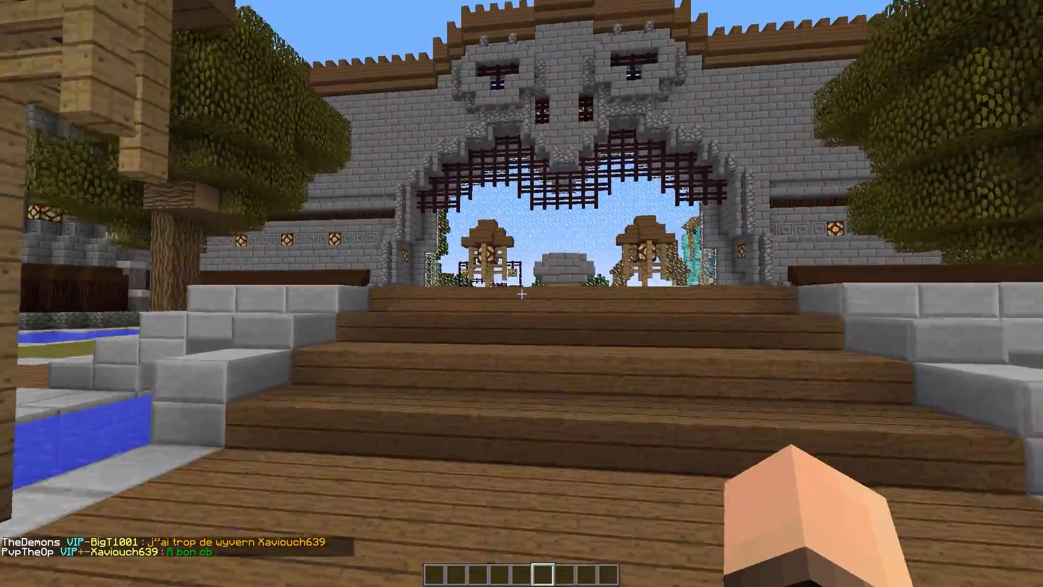
key(s)
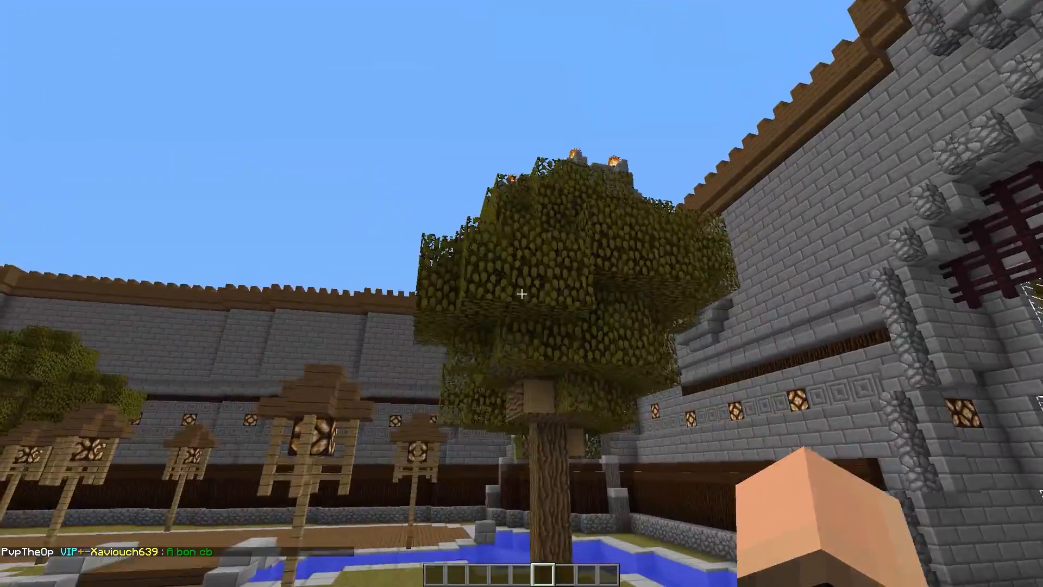
key(w)
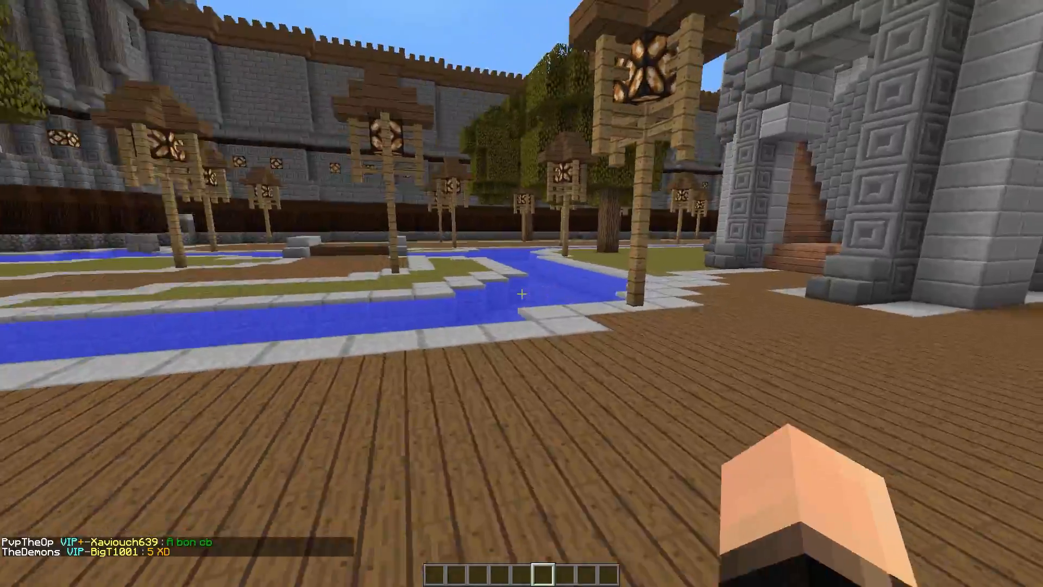
key(w)
key(w)
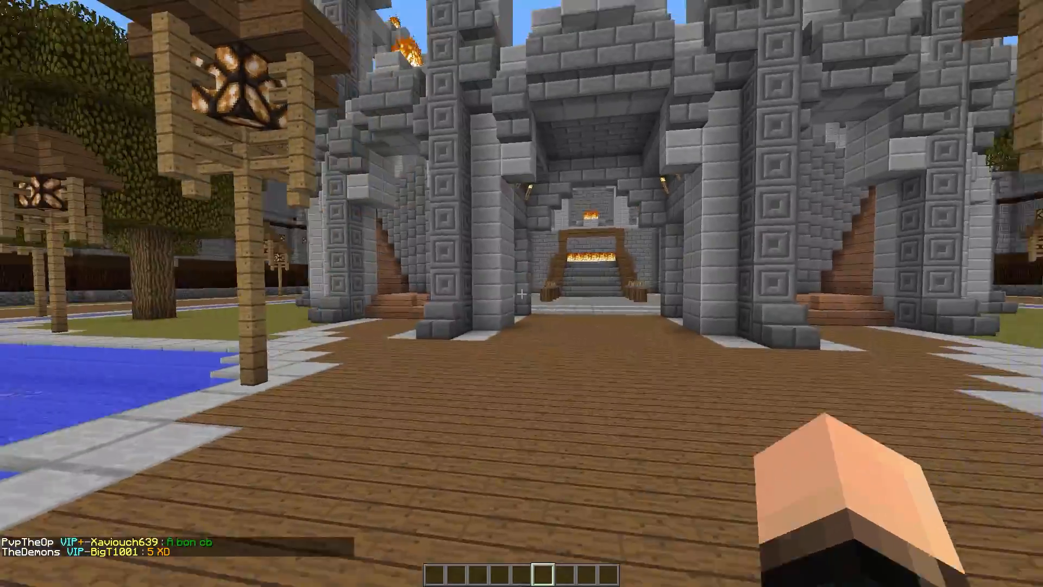
key(w)
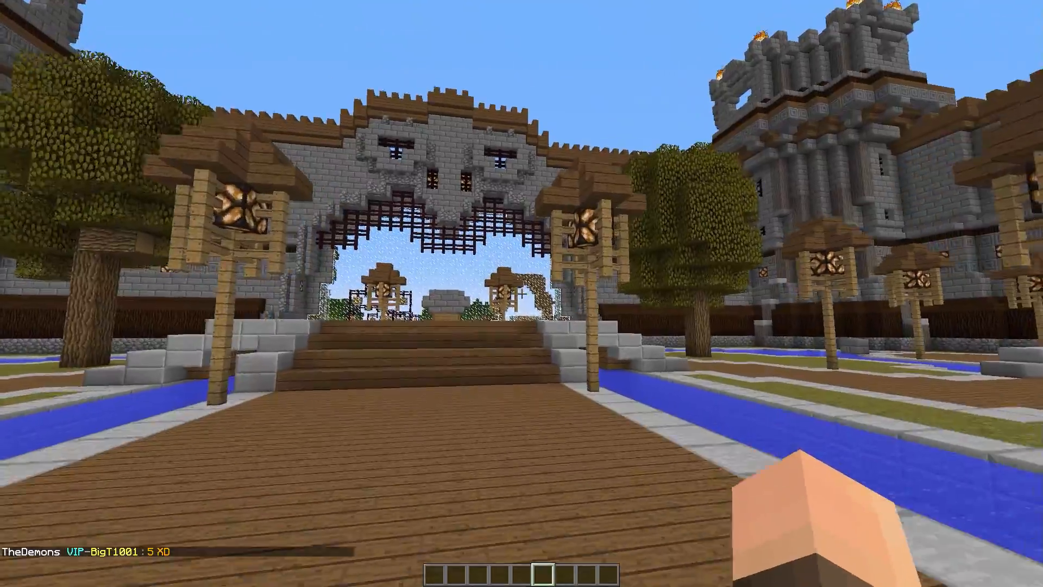
key(w)
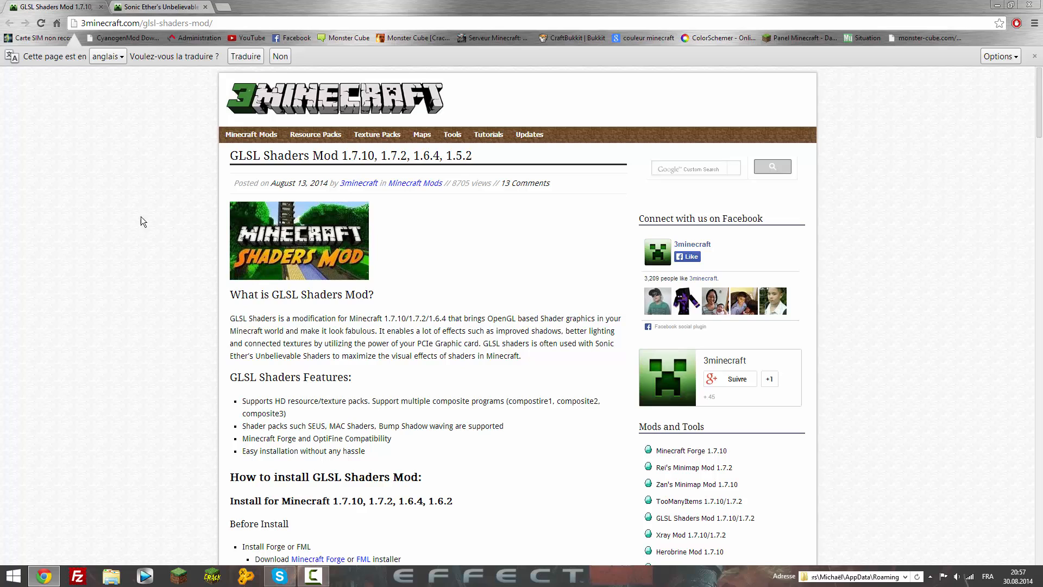
Step: In the browser, examine the download lists on the GLSL Shaders Mod and Sonic Ether's Unbelievable Shaders pages
scroll(145, 291, down, 20)
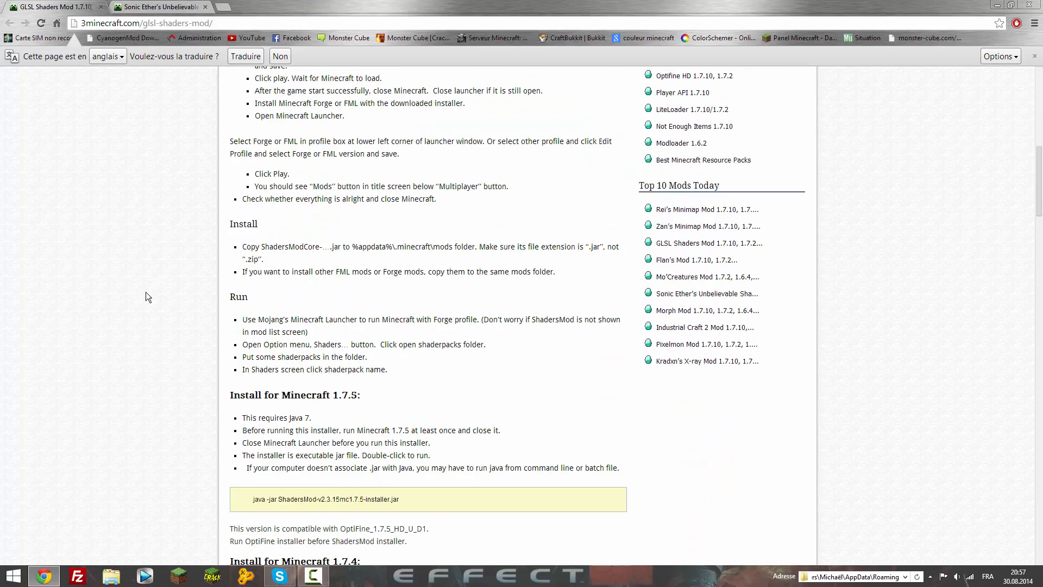
scroll(145, 291, down, 8)
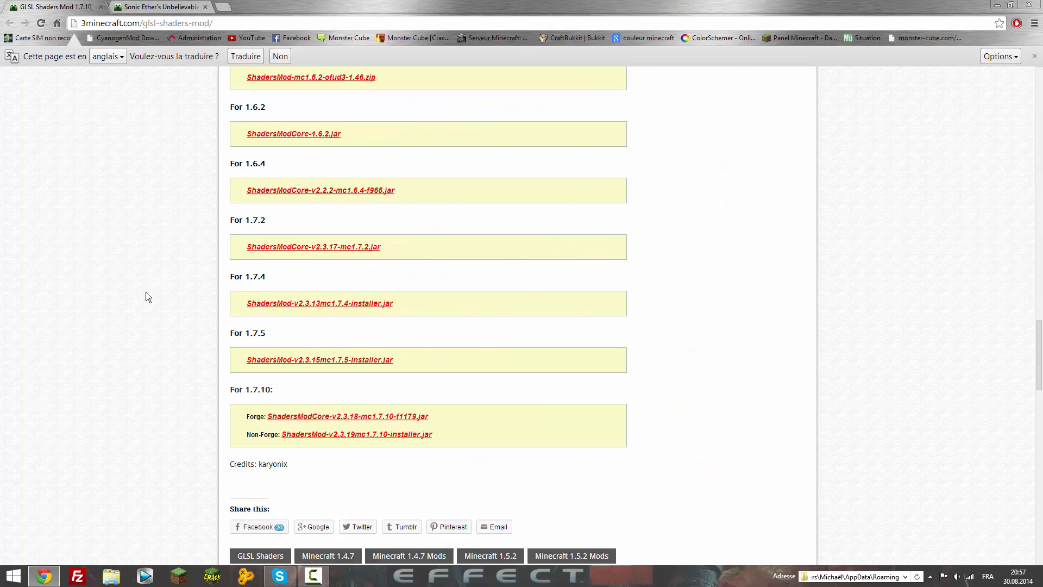
scroll(158, 301, up, 1)
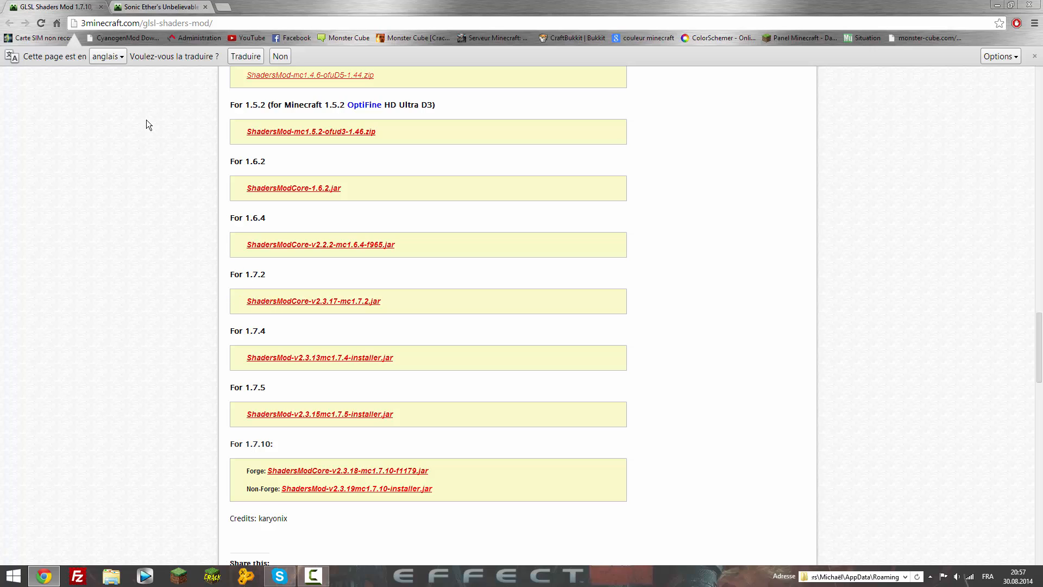
click(152, 8)
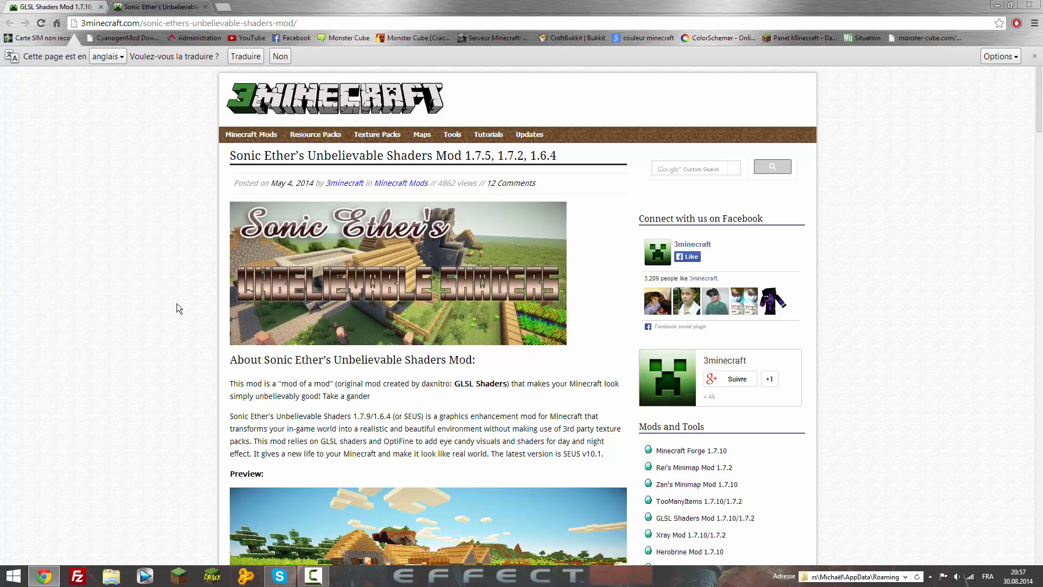
scroll(149, 307, down, 4)
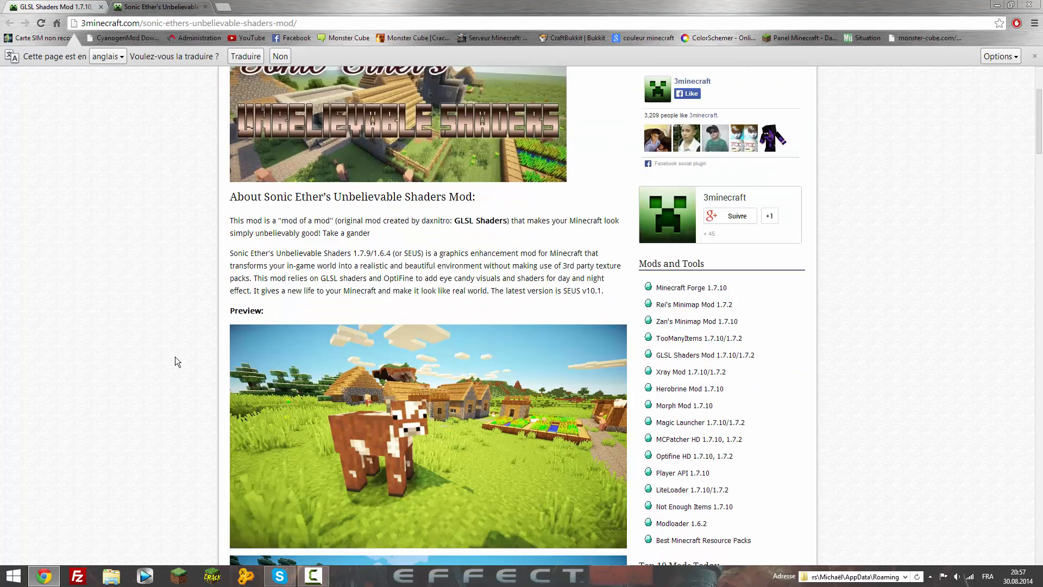
scroll(175, 356, down, 20)
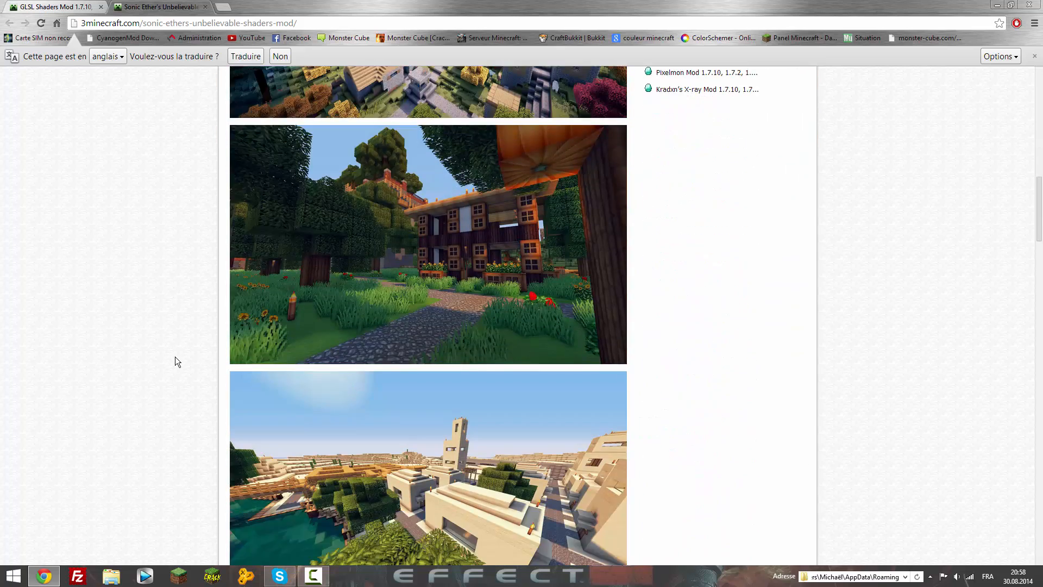
scroll(174, 356, down, 8)
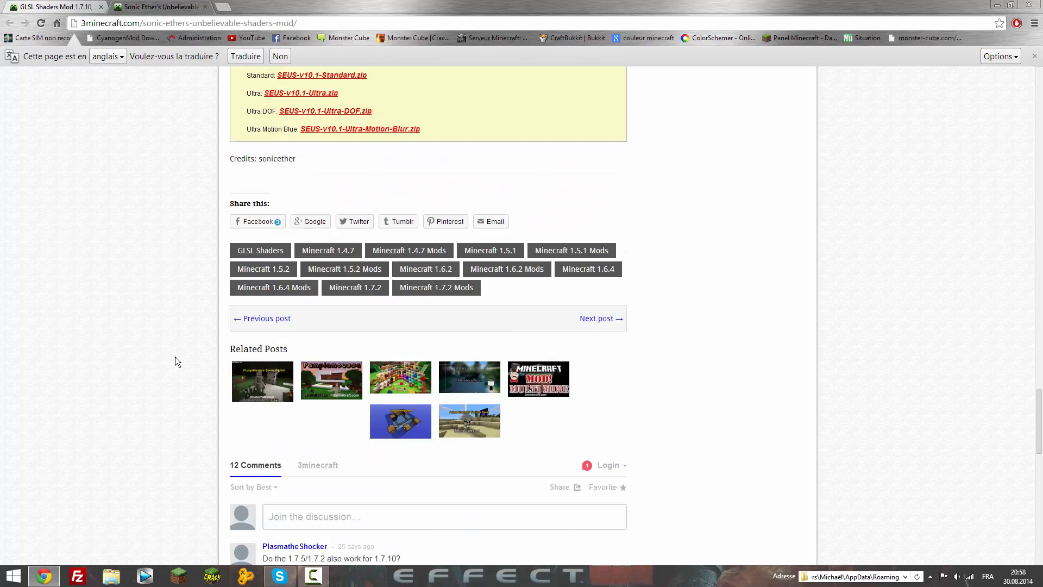
scroll(175, 356, up, 1)
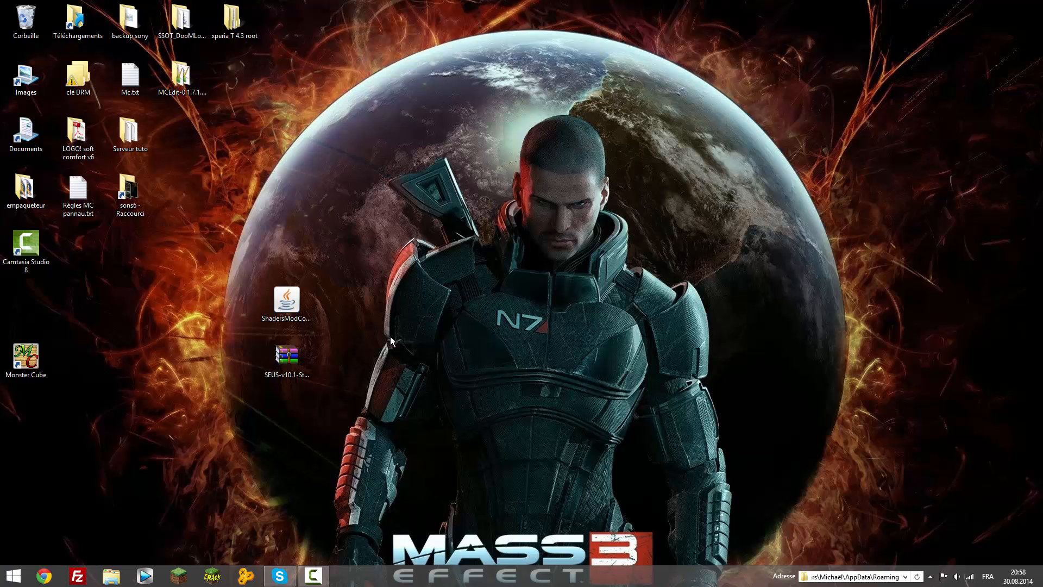
drag(256, 269, 304, 405)
click(283, 298)
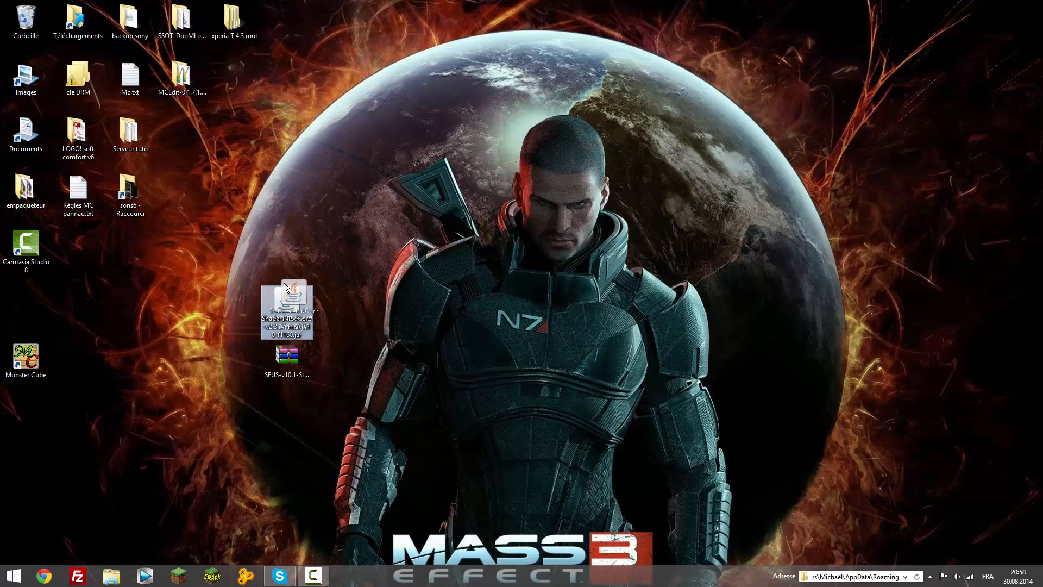
click(294, 359)
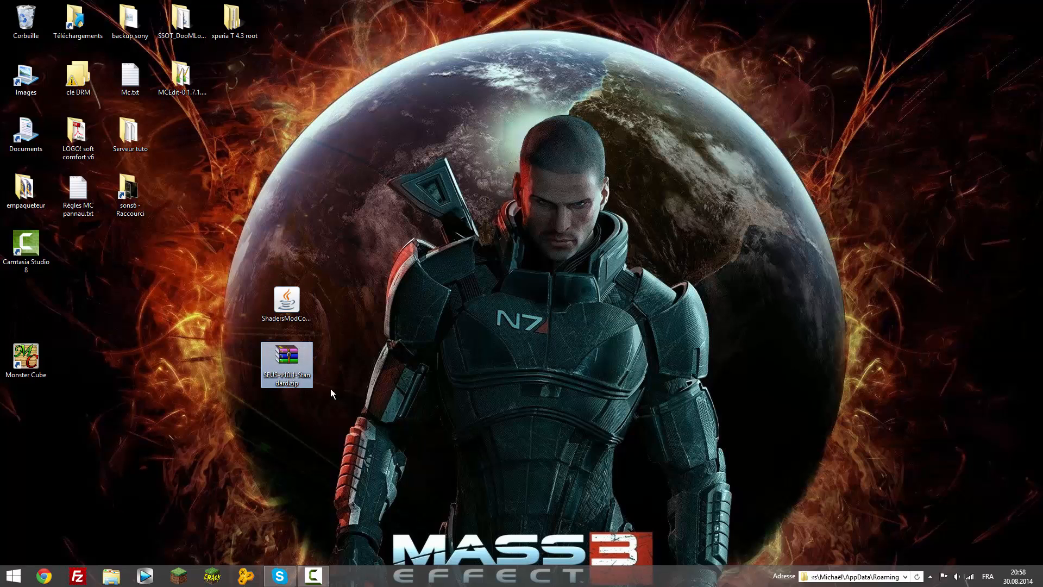
click(400, 406)
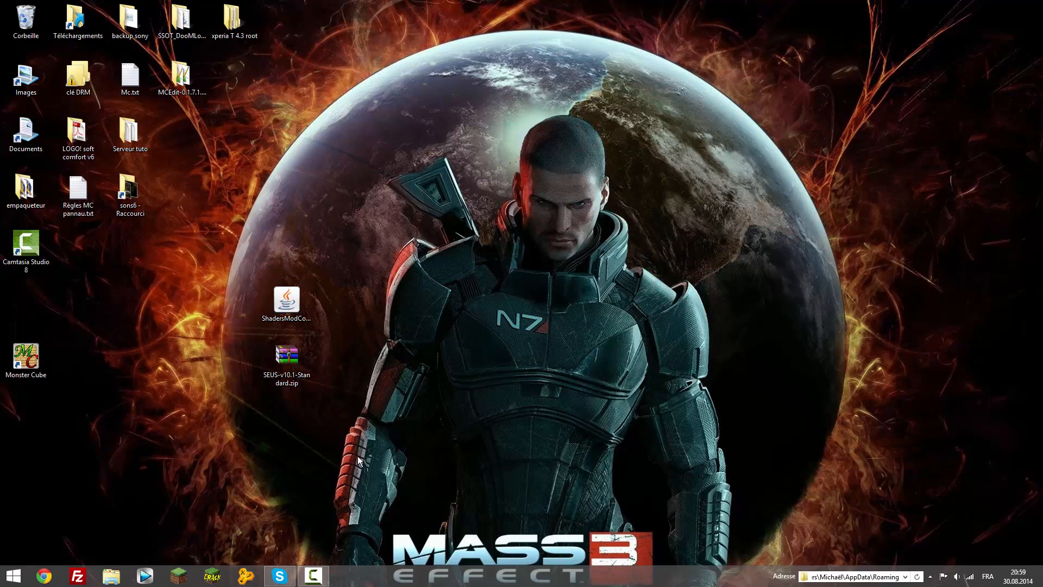
Step: Move the ShadersModCore jar from the desktop into the mods folder of .launchmycraft\launchers\launcher39096 under %appdata%
key(super+r)
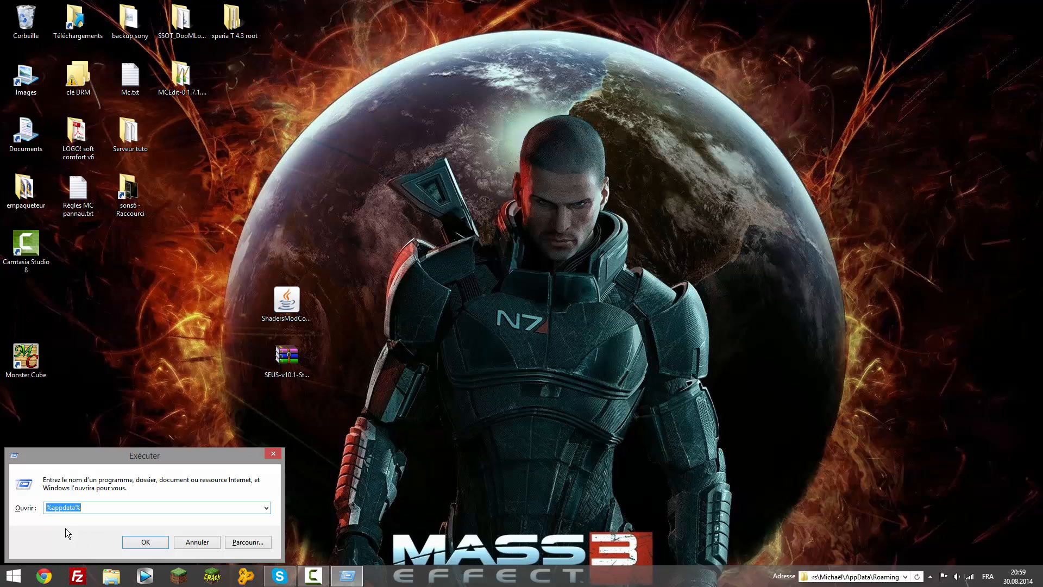
click(145, 542)
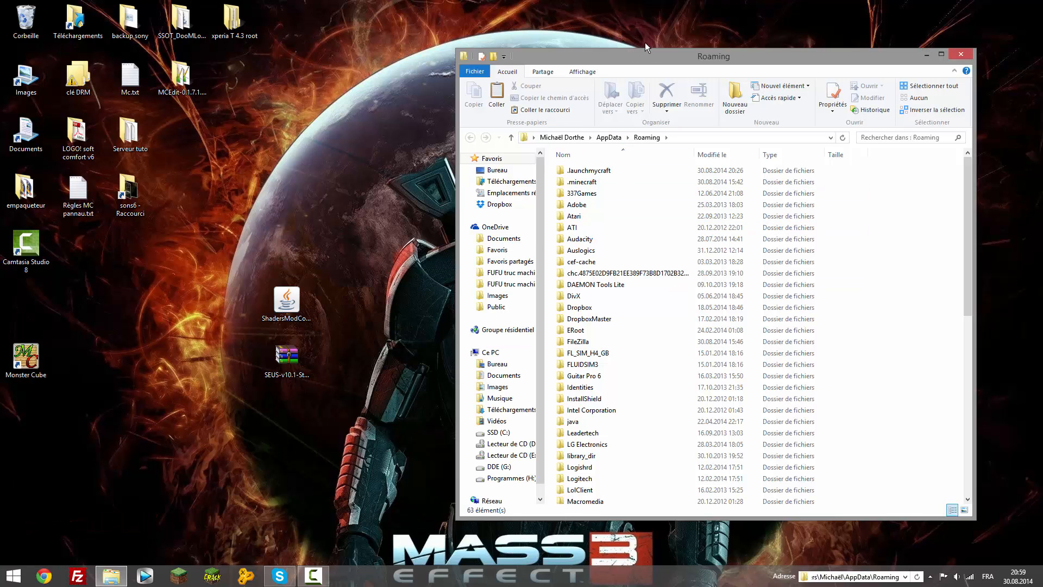
drag(647, 53, 678, 50)
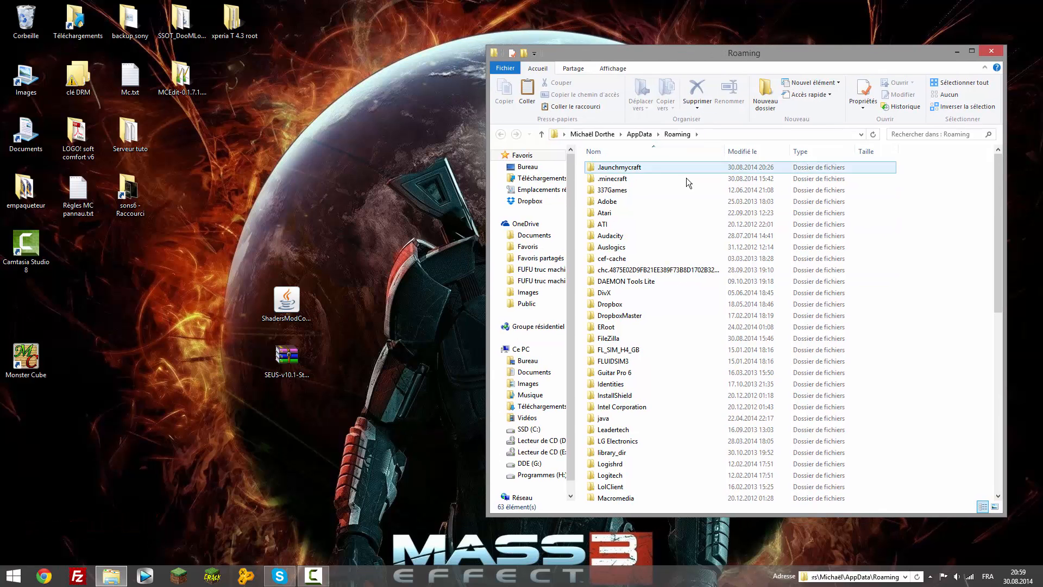
double_click(654, 169)
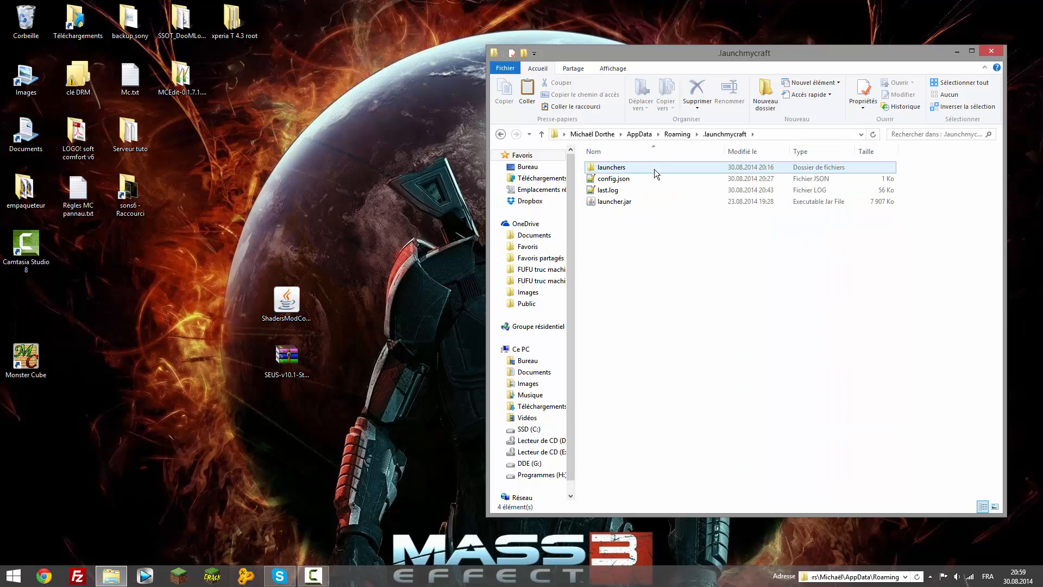
double_click(654, 168)
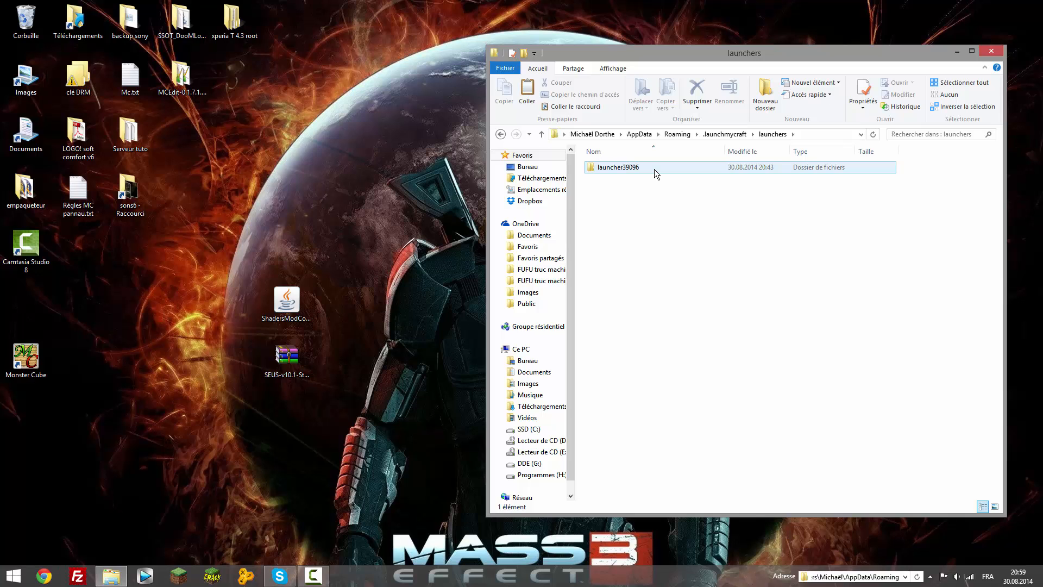
double_click(654, 169)
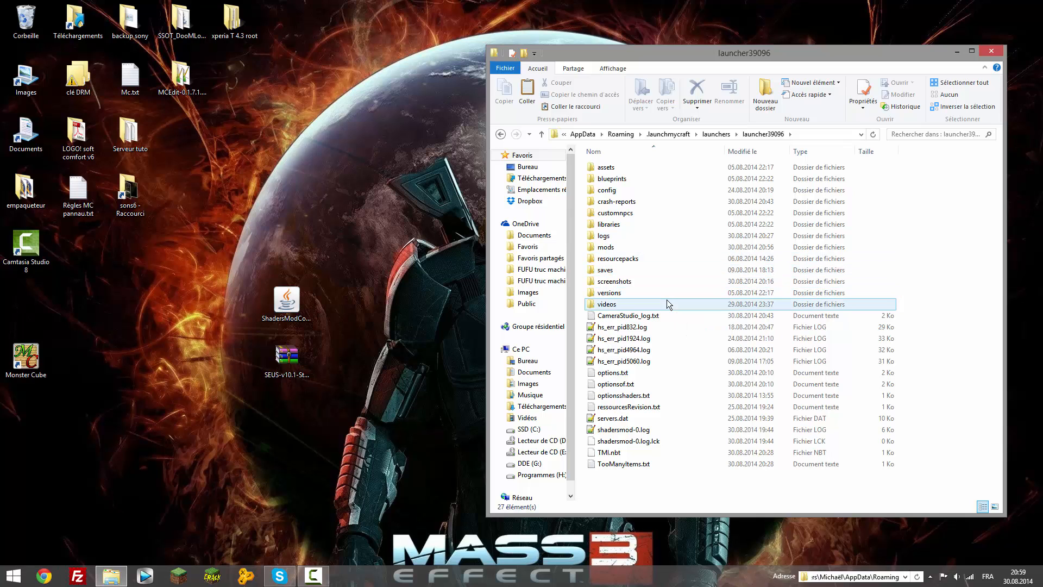
double_click(605, 246)
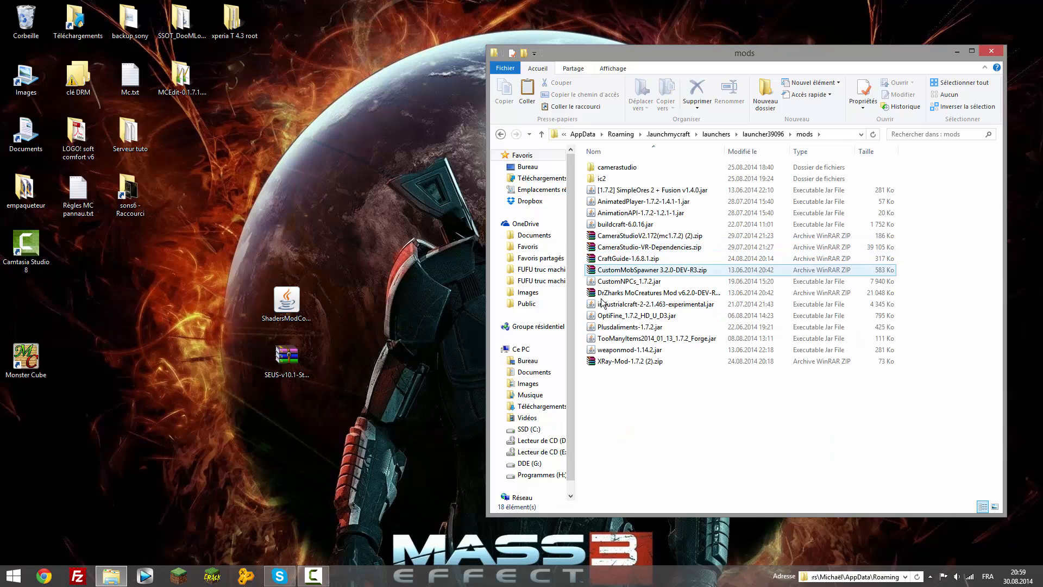
drag(295, 297, 658, 403)
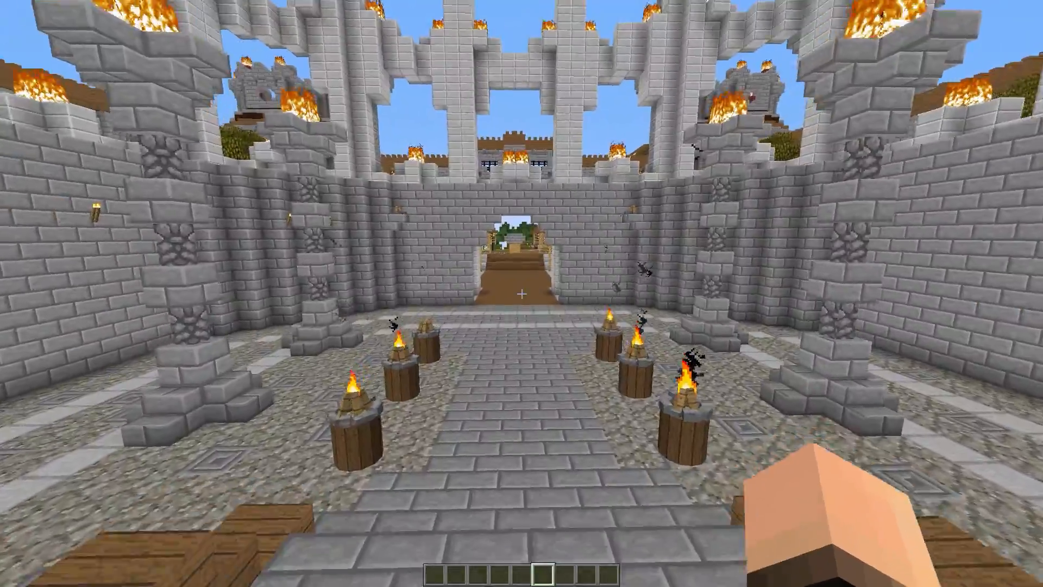
Step: In Minecraft, open the Shaders settings and select the (internal) shader pack
key(w)
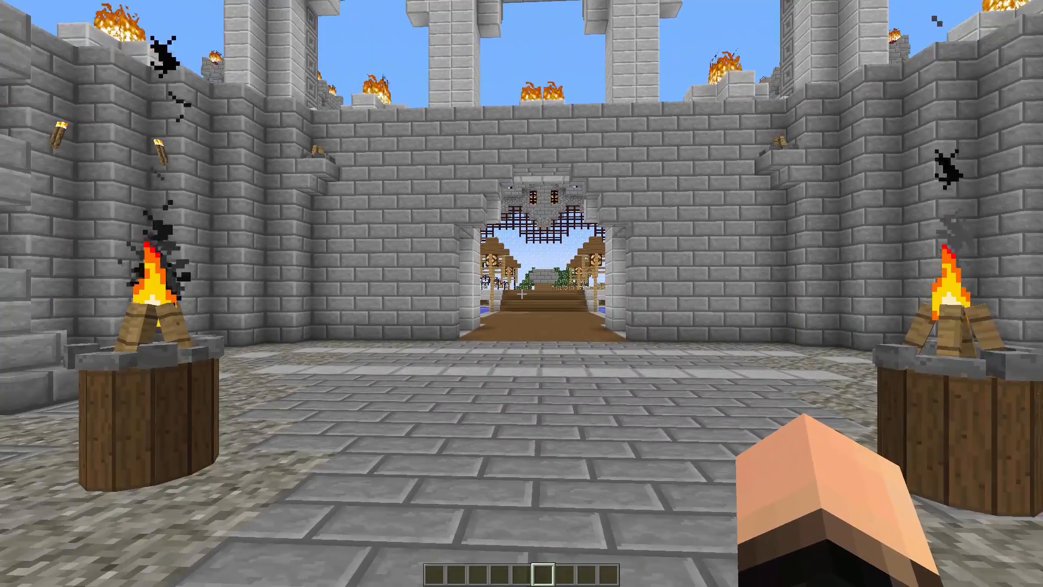
key(Escape)
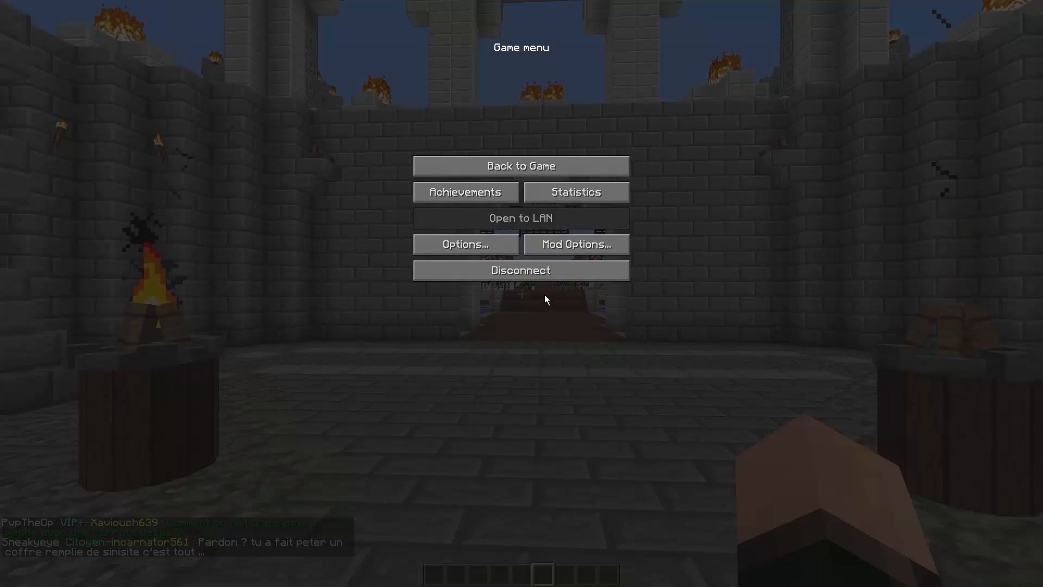
click(463, 250)
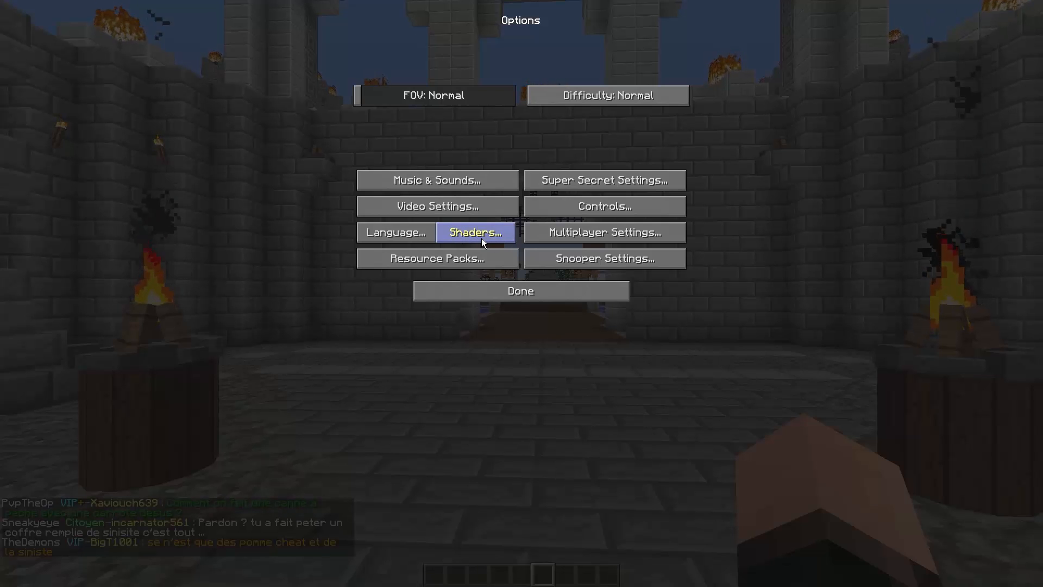
click(483, 243)
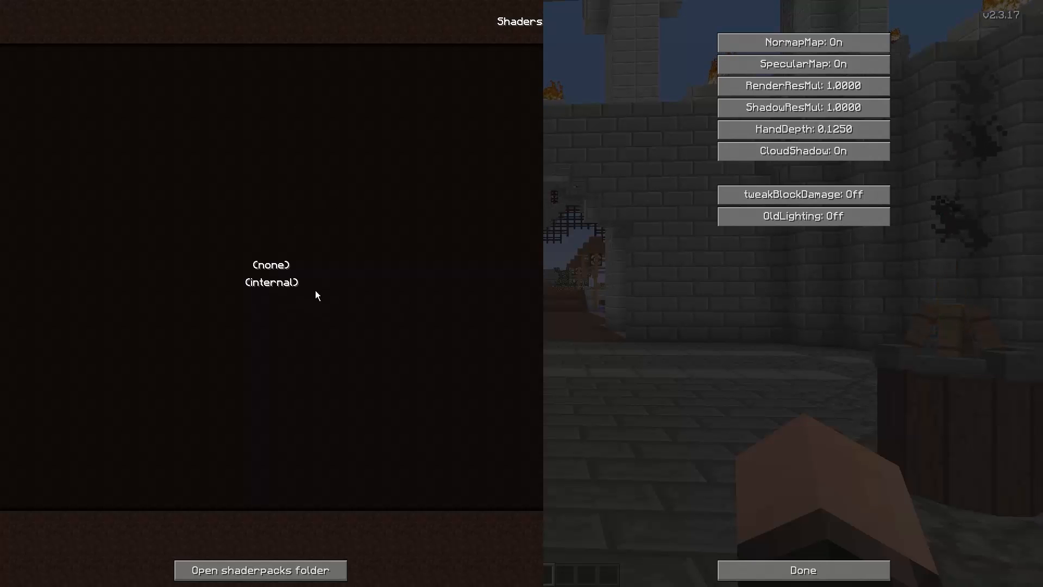
click(265, 288)
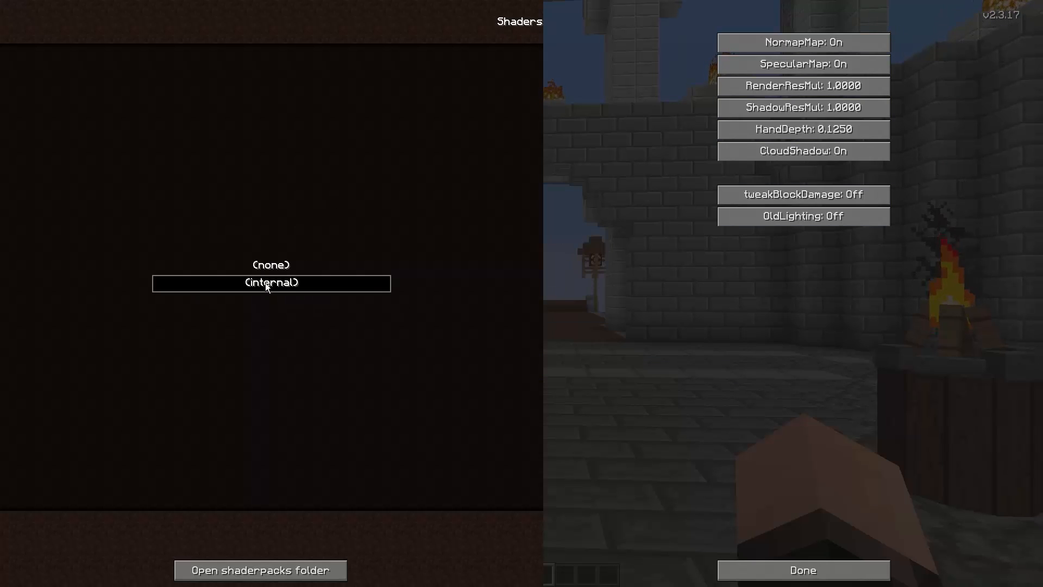
click(274, 283)
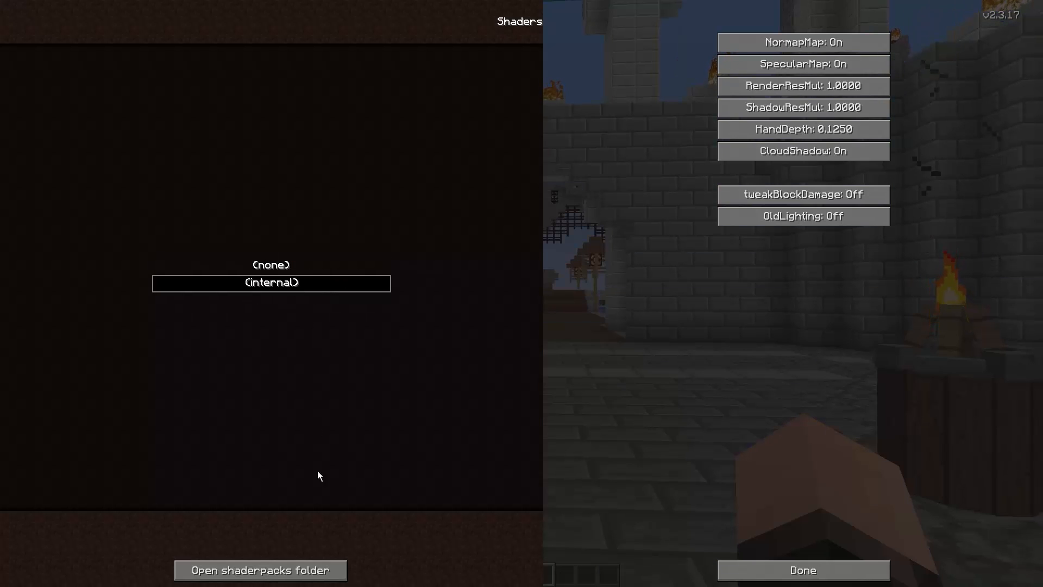
Step: Open the shaderpacks folder from the game and move SEUS-v10.1-Standard.zip from the desktop into it
click(303, 570)
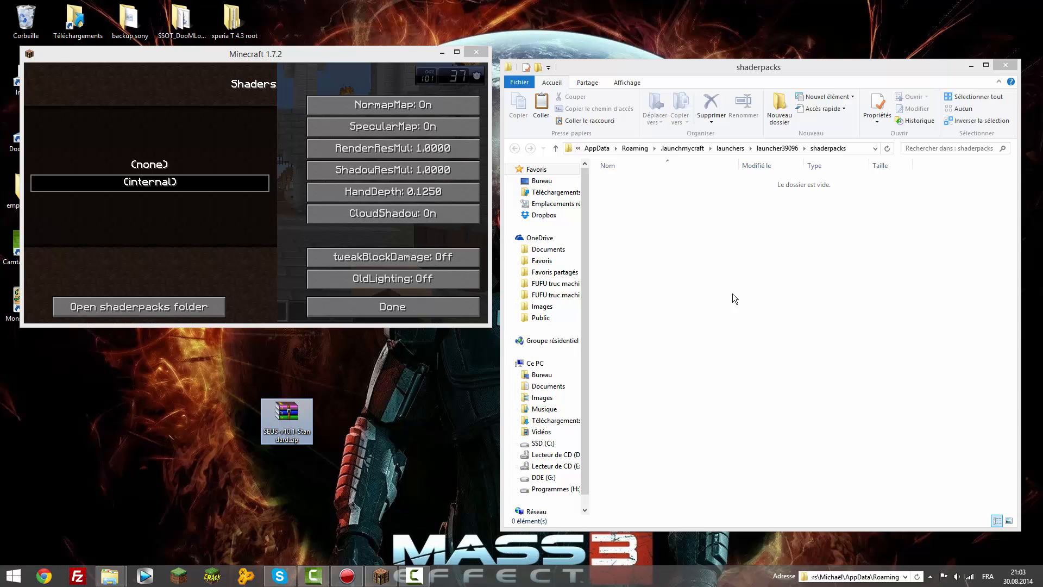
drag(756, 66, 760, 66)
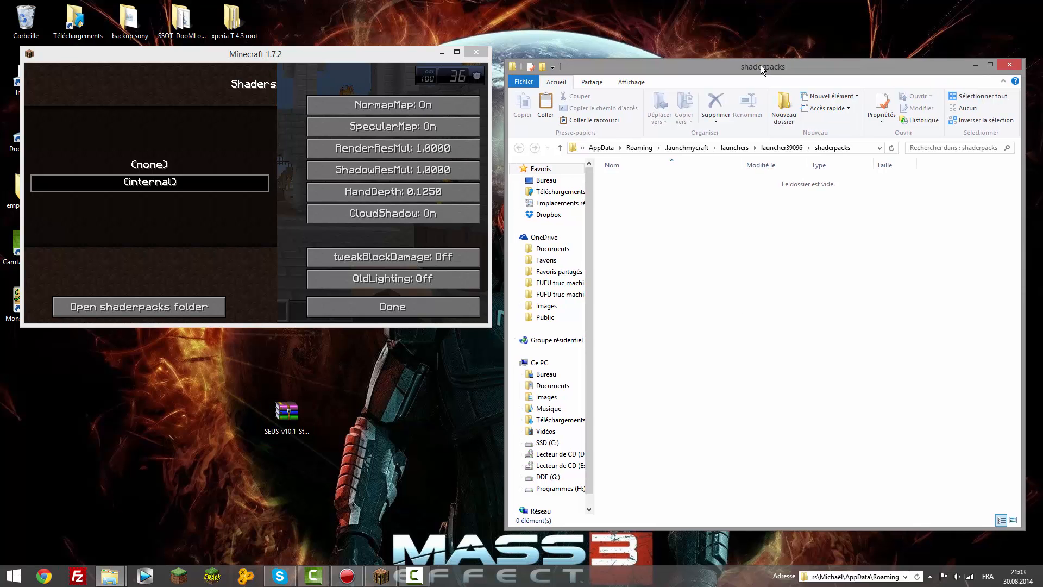
click(290, 416)
drag(291, 416, 715, 291)
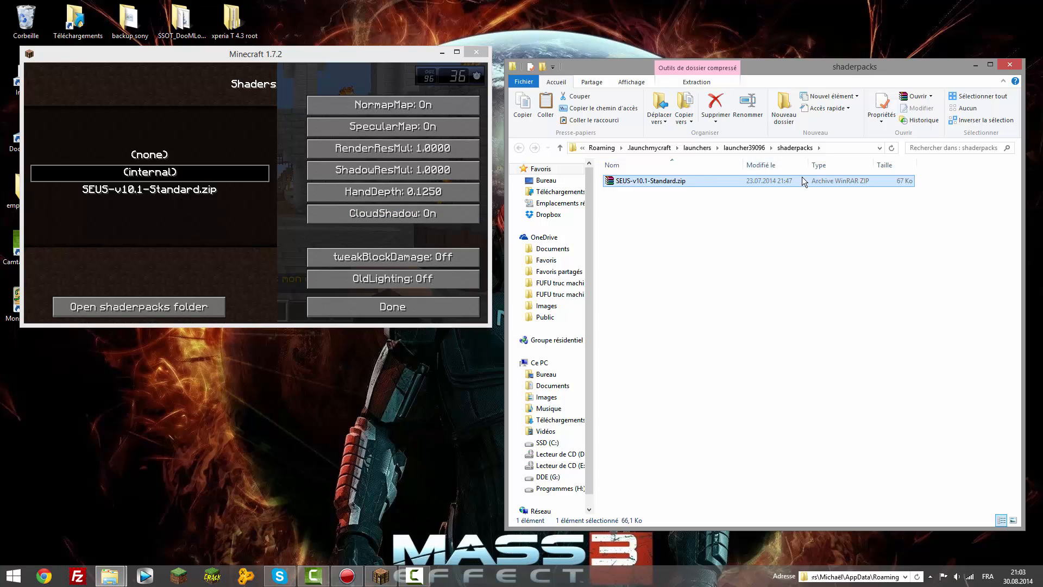
click(1010, 67)
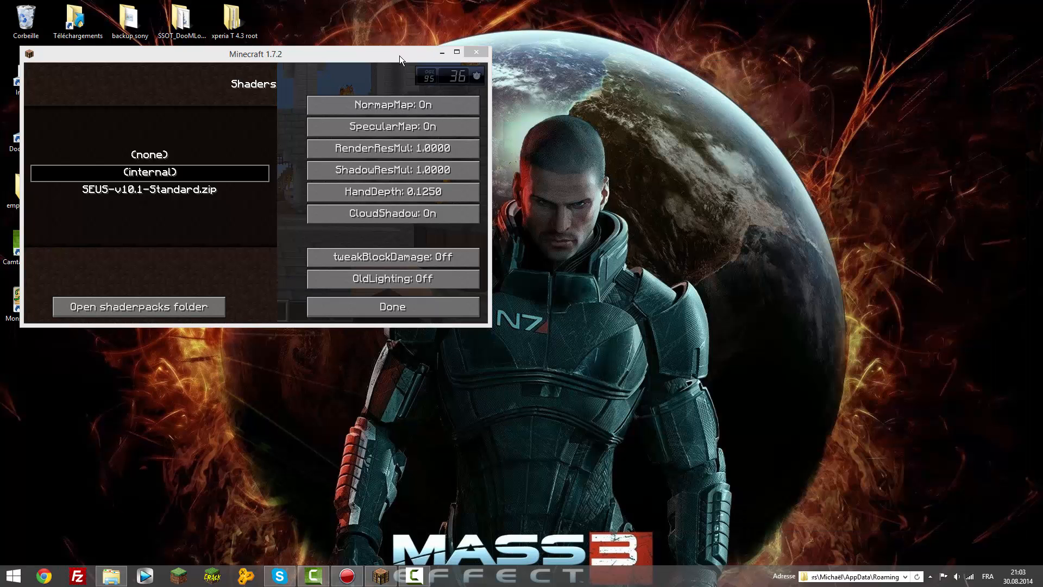
drag(399, 55, 696, 122)
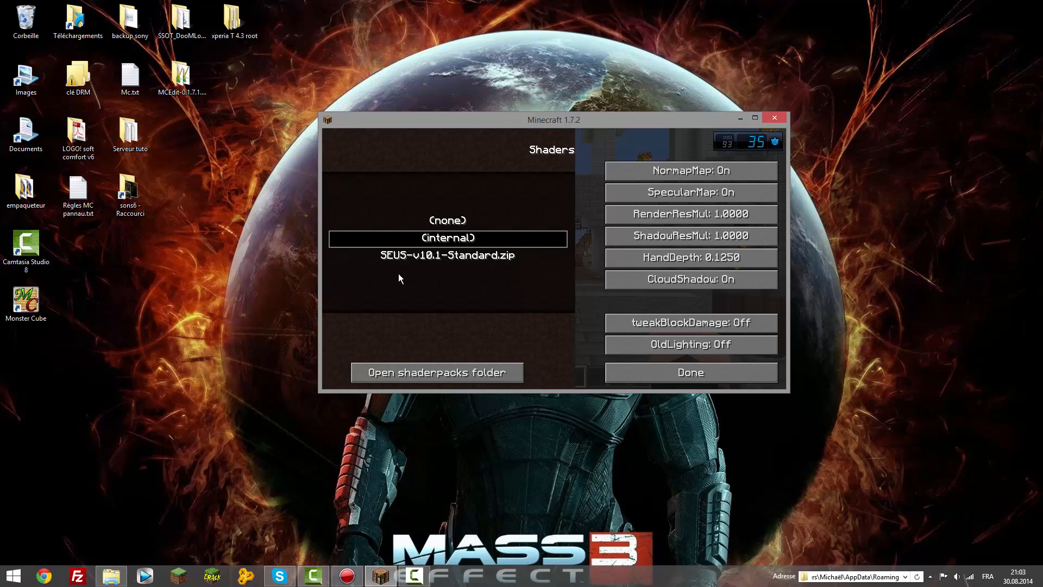
Step: Select the SEUS-v10.1-Standard.zip shader pack, switch the game to full screen and return to the world
click(444, 256)
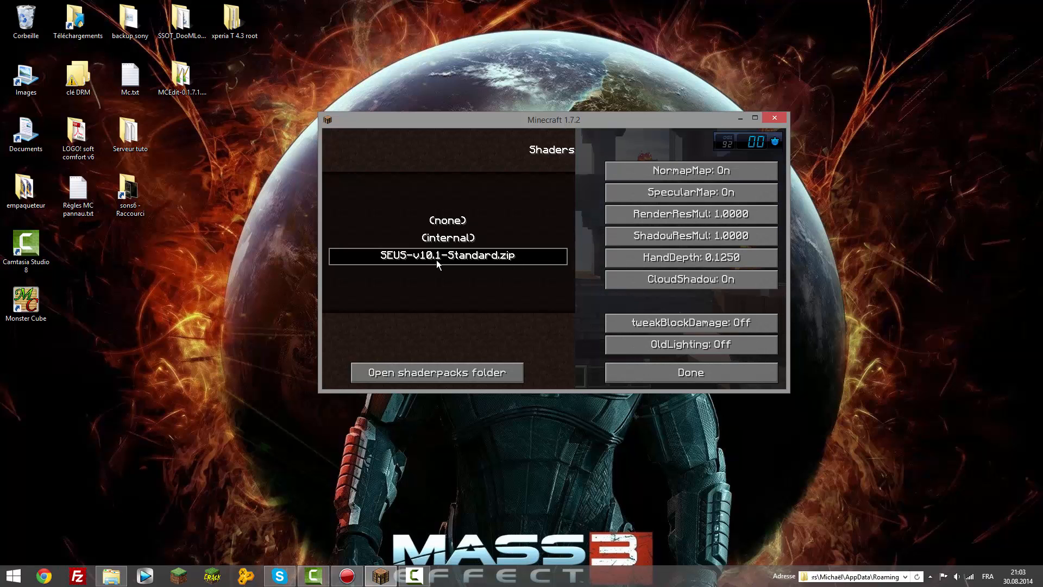
key(F11)
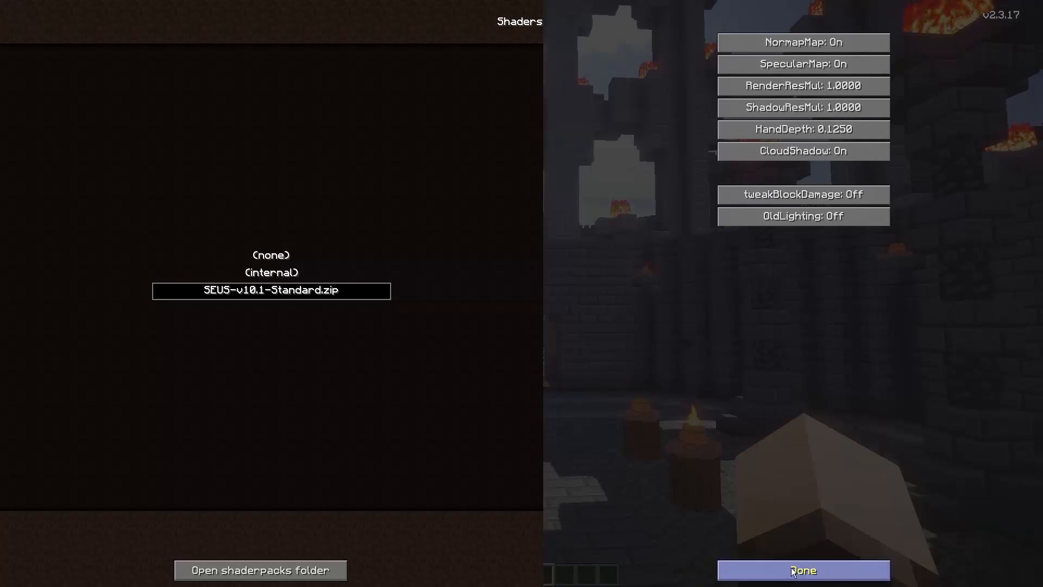
key(Escape)
Step: Walk through the stone courtyard and along the lantern-lined wooden path to examine the shader's lighting, shadows, water and sky
key(w)
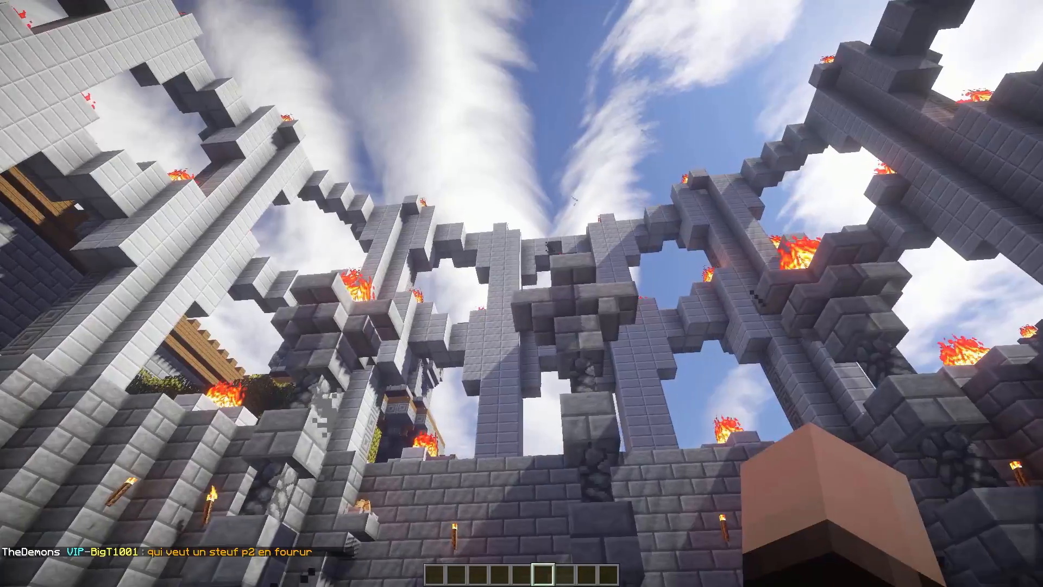
key(w)
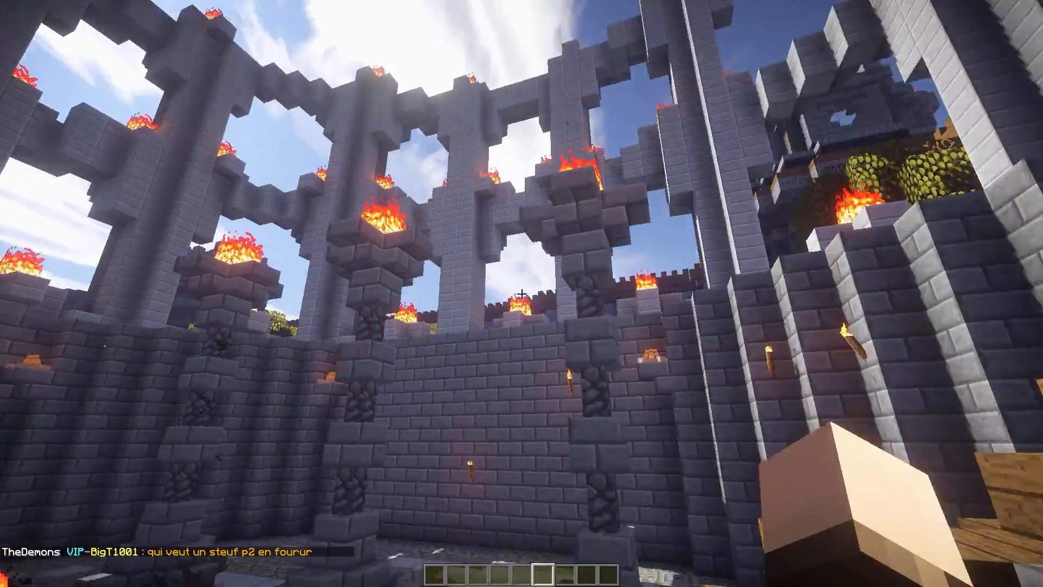
key(w)
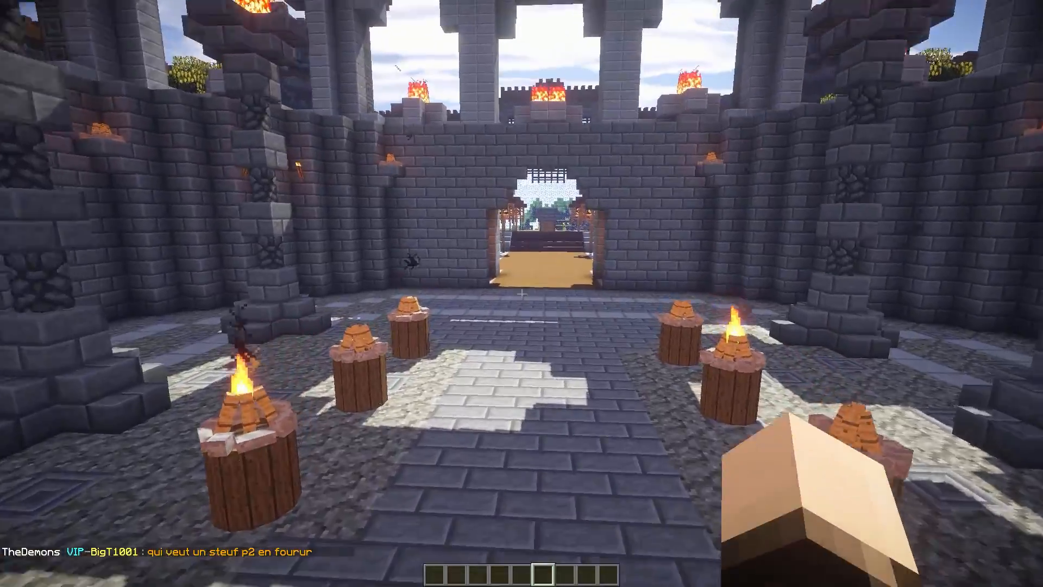
key(w)
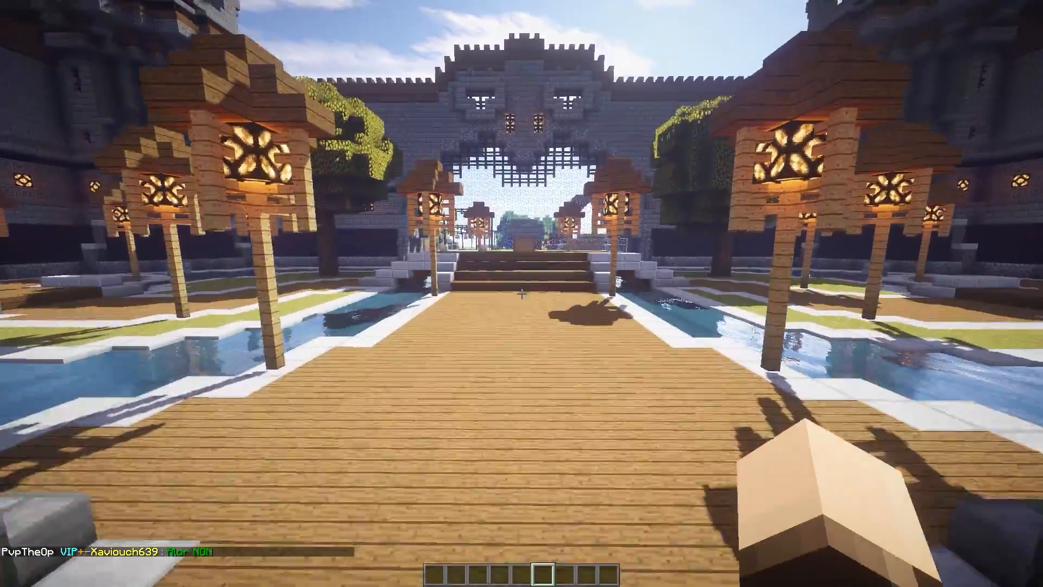
key(w)
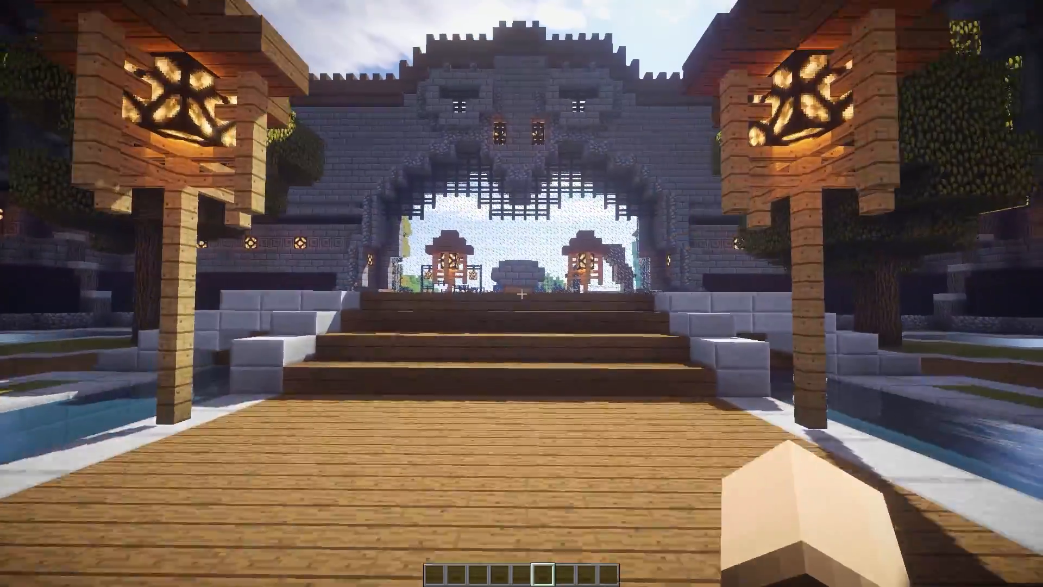
key(w)
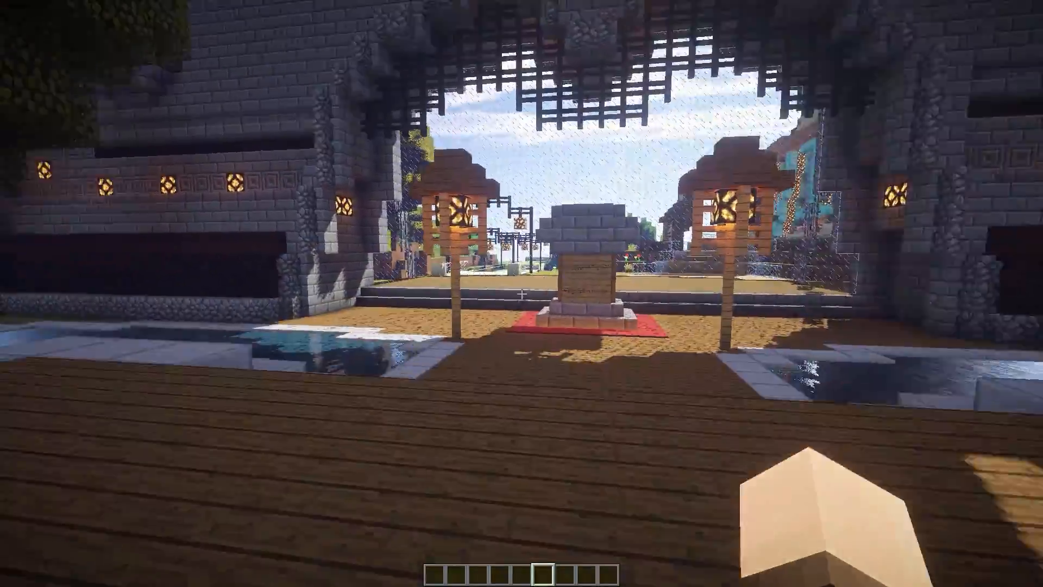
key(w)
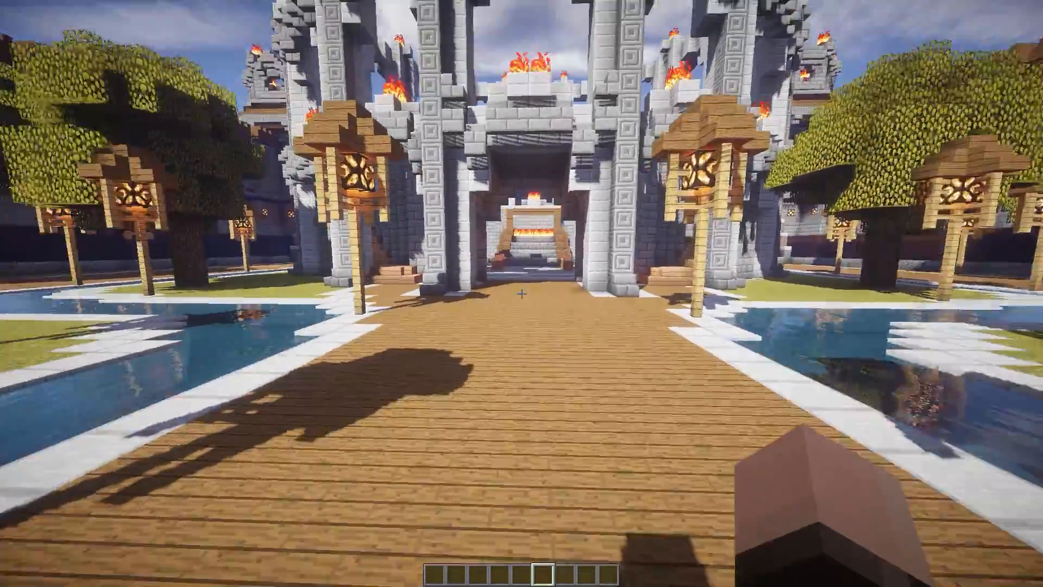
key(w)
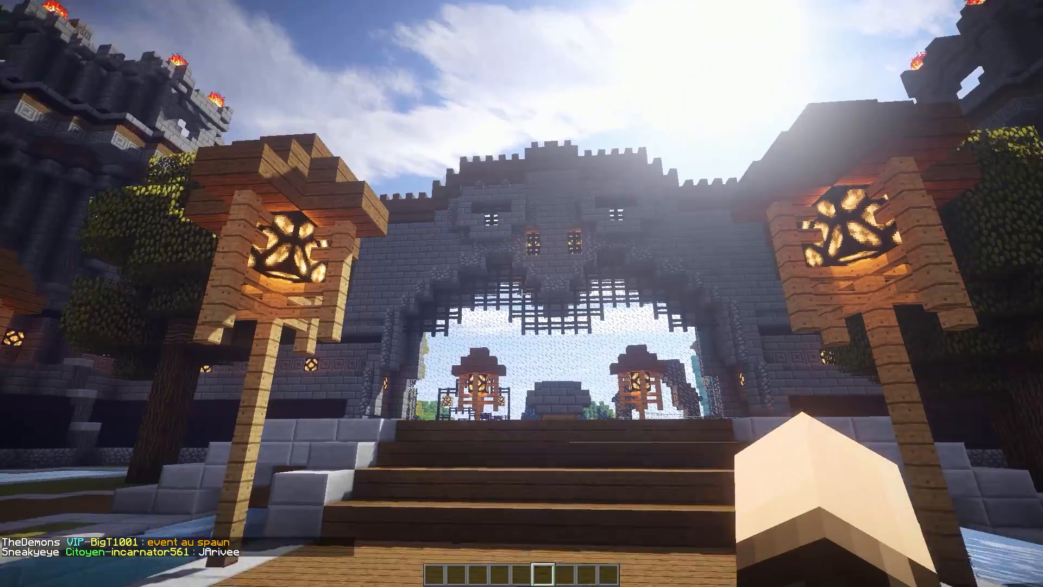
click(521, 293)
key(s)
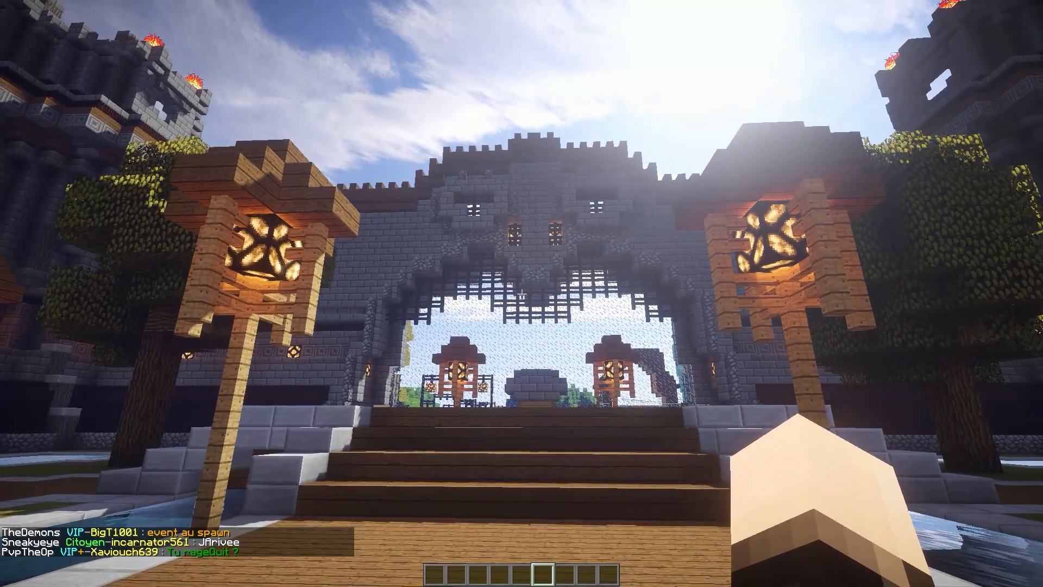